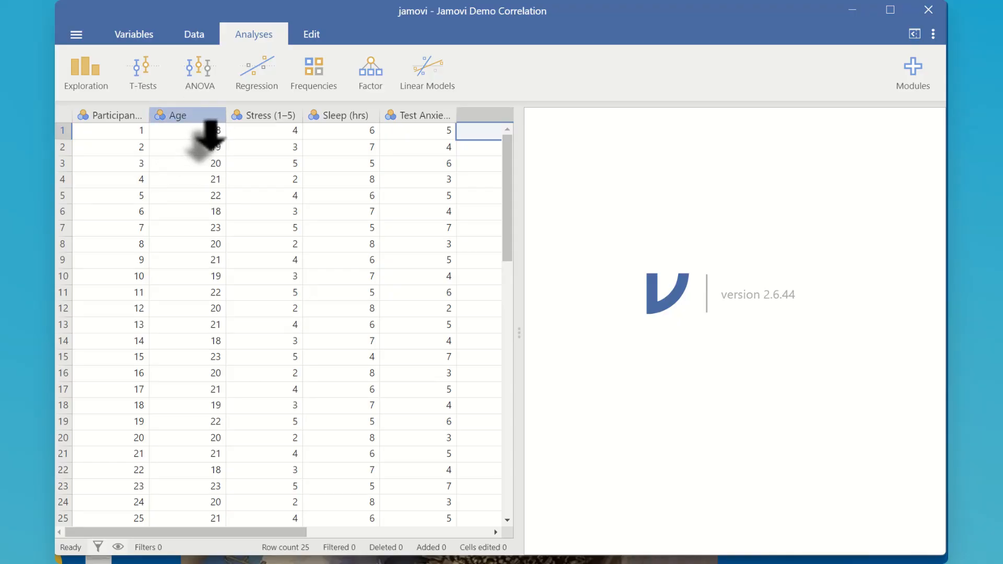
Set the Age variable's measure type to Continuous and close its variable setup.
{"action": "double_click", "coordinate": [199, 116]}
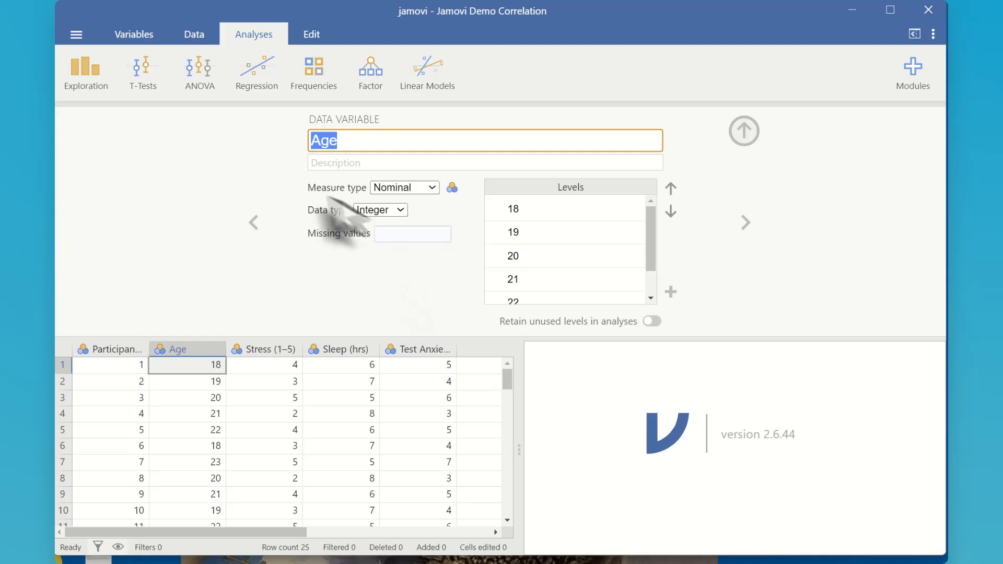
{"action": "left_click", "coordinate": [433, 189]}
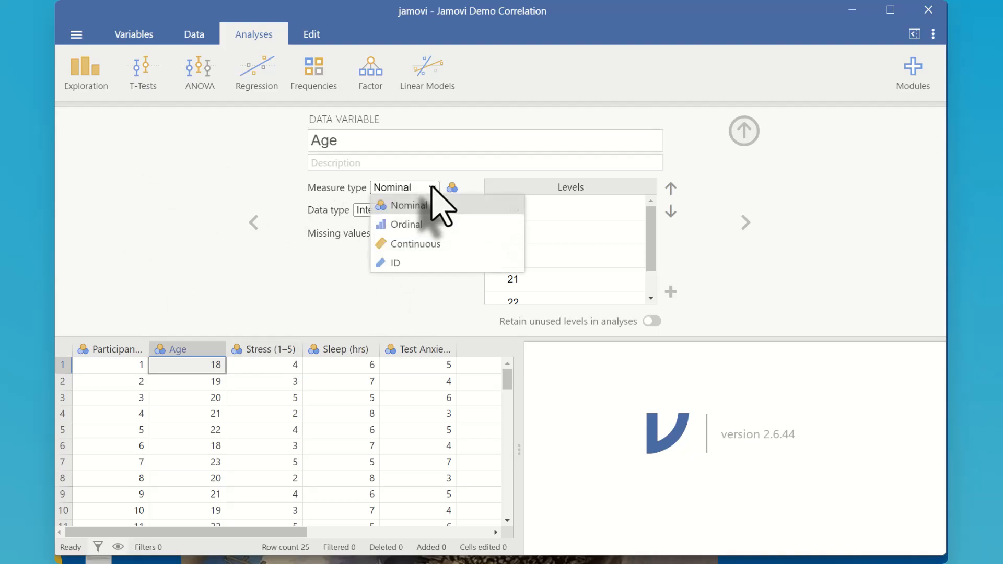
{"action": "left_click", "coordinate": [429, 244]}
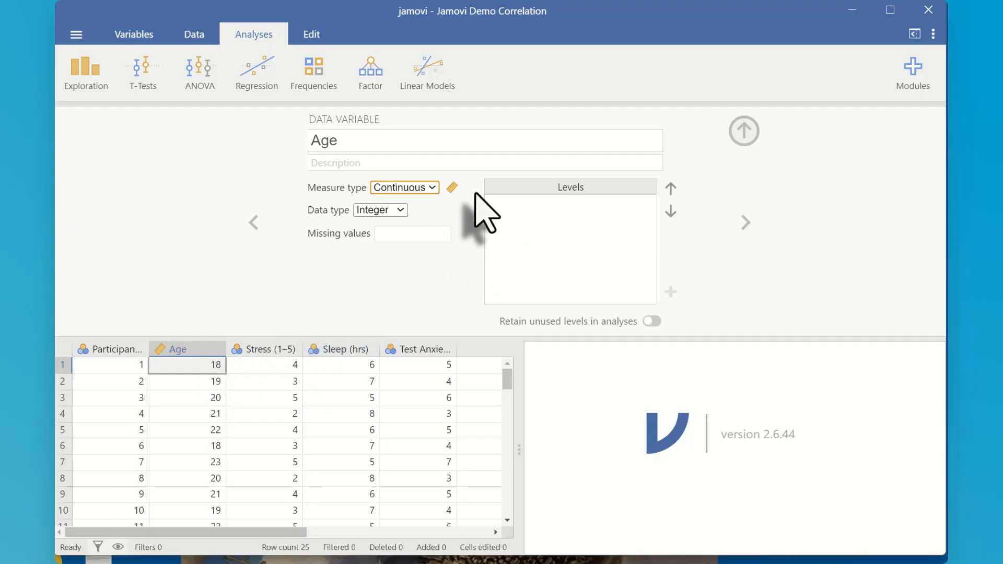
{"action": "left_click", "coordinate": [746, 137]}
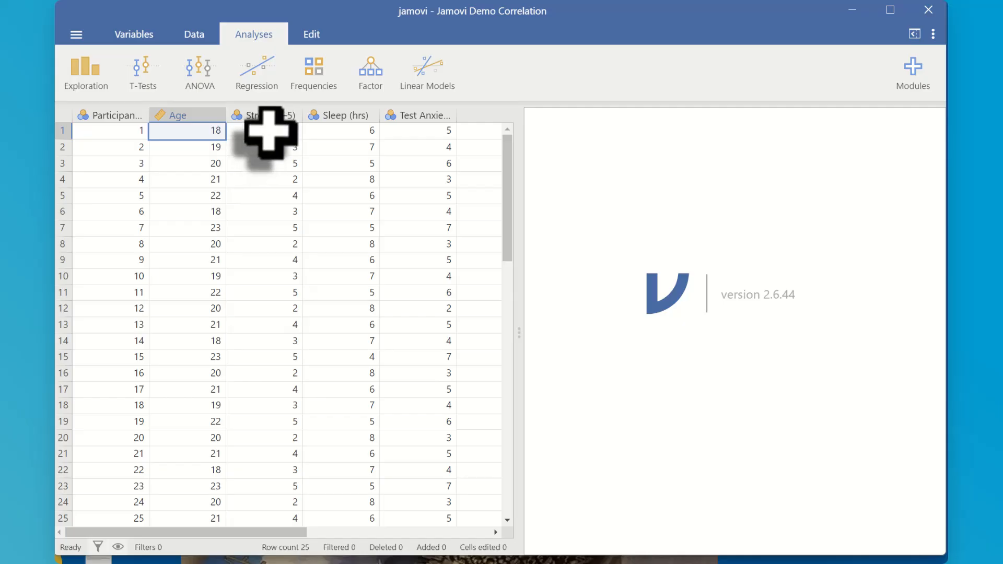
Set the measure type of the Stress (1–5) and Sleep (hrs) variables to Continuous.
{"action": "double_click", "coordinate": [282, 116]}
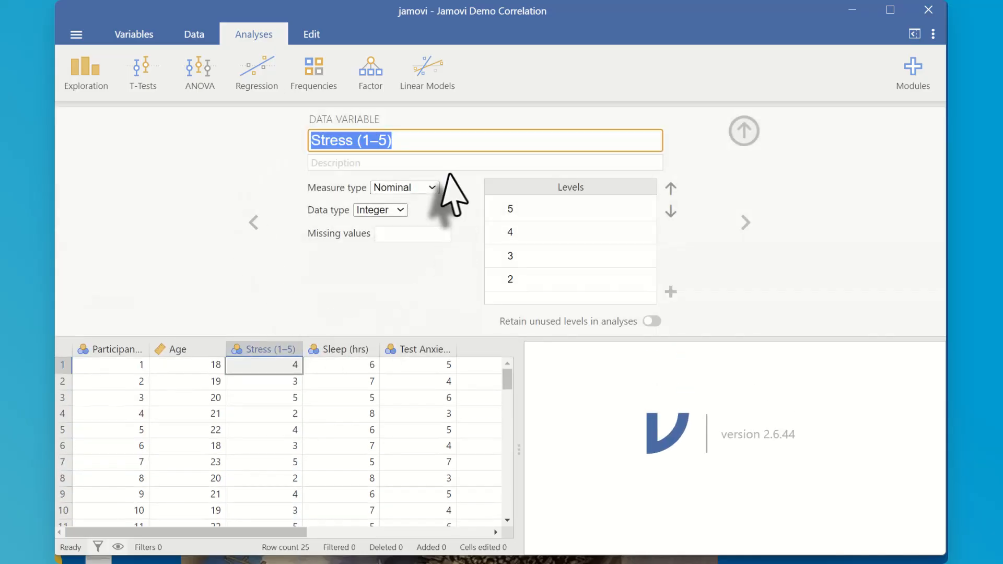
{"action": "left_click", "coordinate": [421, 189]}
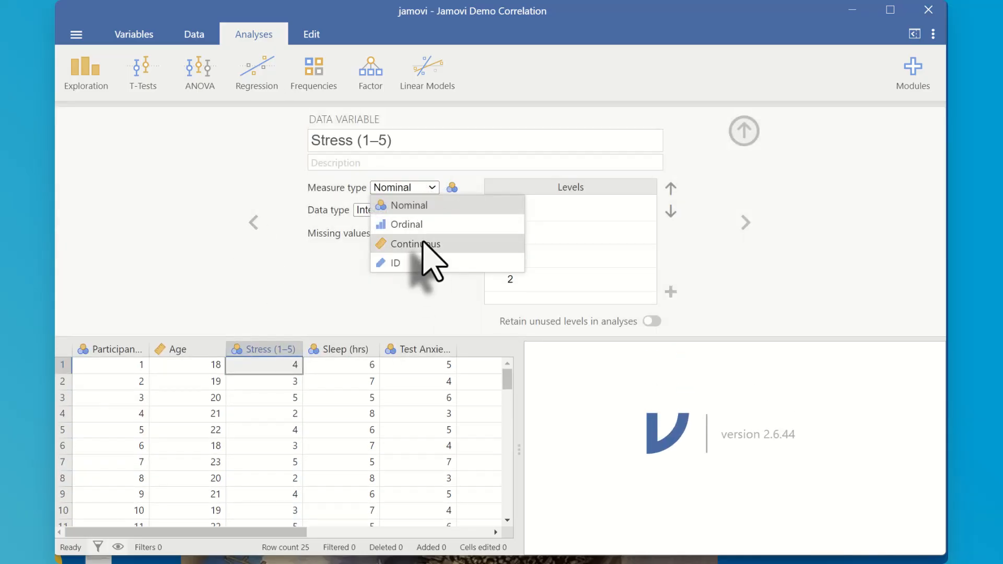
{"action": "left_click", "coordinate": [425, 244]}
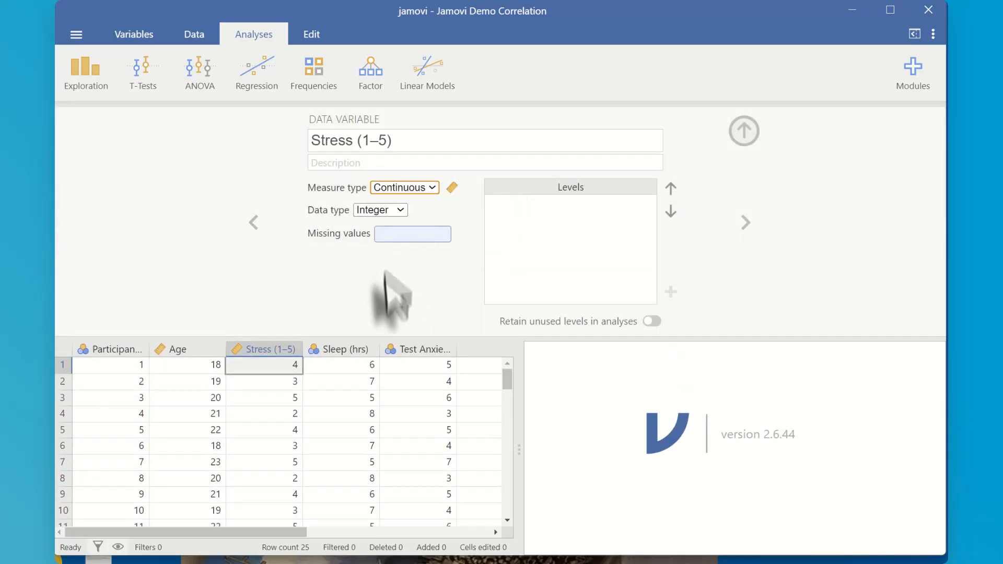
{"action": "left_click", "coordinate": [746, 223]}
{"action": "left_click", "coordinate": [434, 190]}
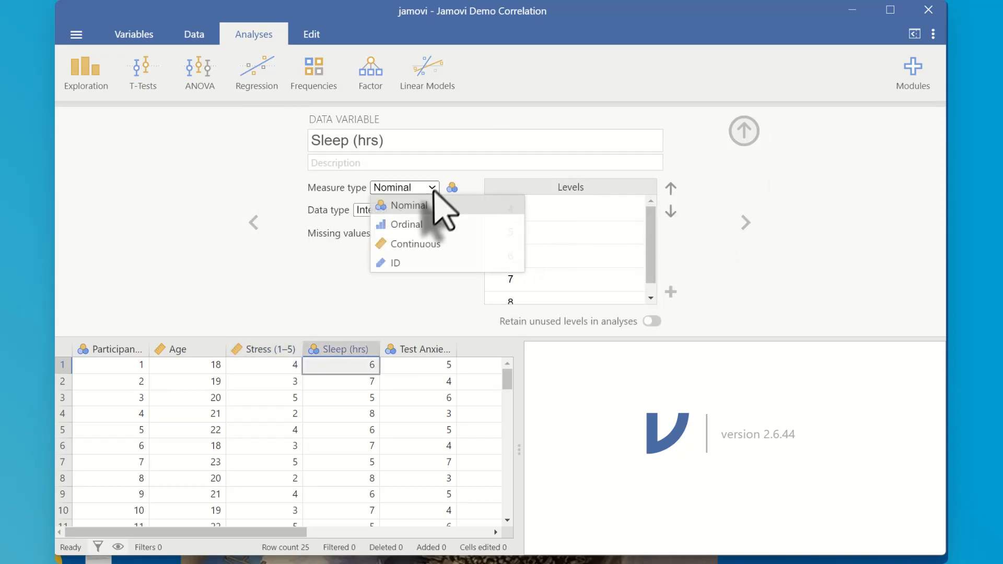
{"action": "left_click", "coordinate": [425, 244]}
Change the Test Anxiety (1–7) variable's measure type to Continuous and close the variable setup.
{"action": "left_click", "coordinate": [745, 224]}
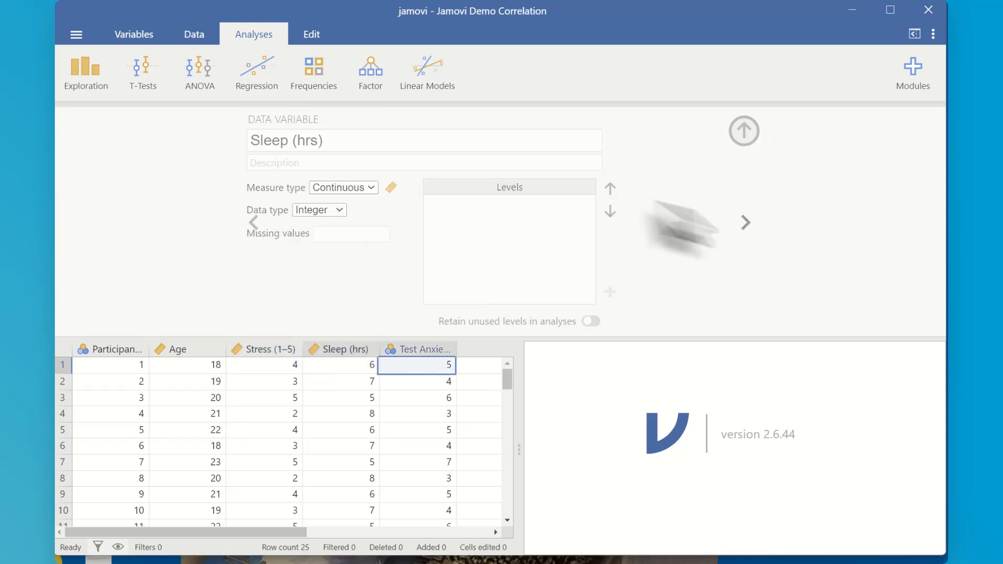
{"action": "left_click", "coordinate": [430, 188]}
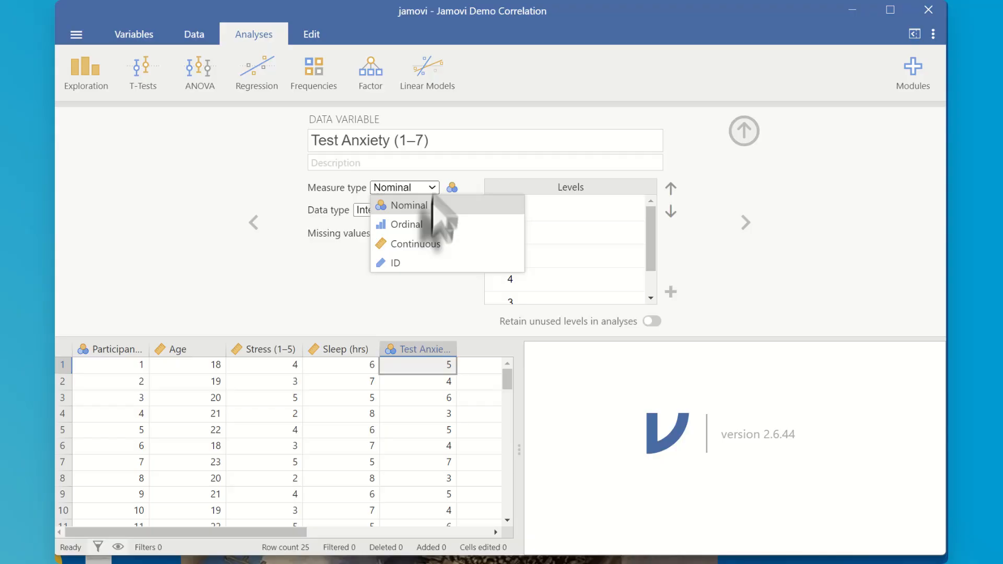
{"action": "left_click", "coordinate": [424, 244]}
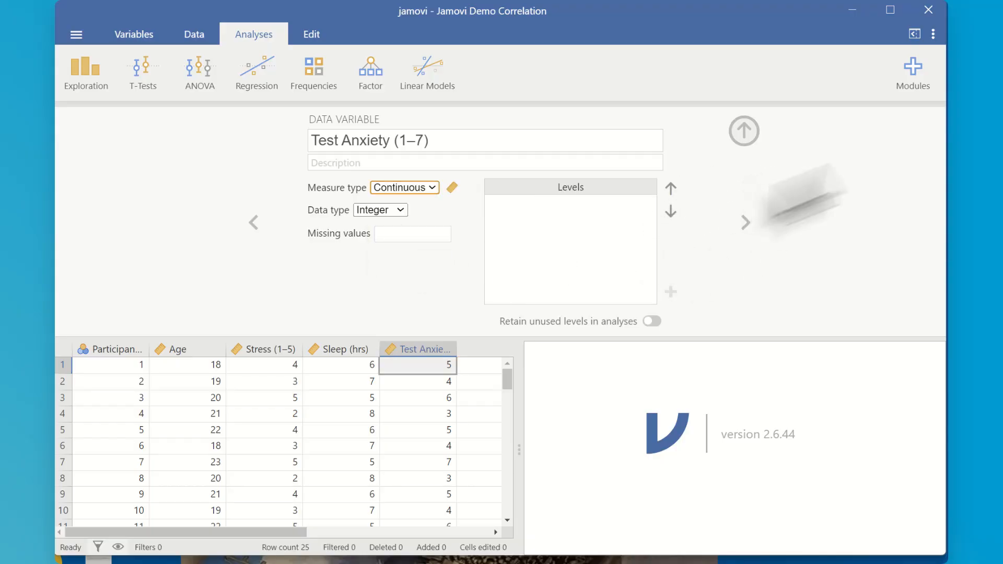
{"action": "left_click", "coordinate": [744, 132]}
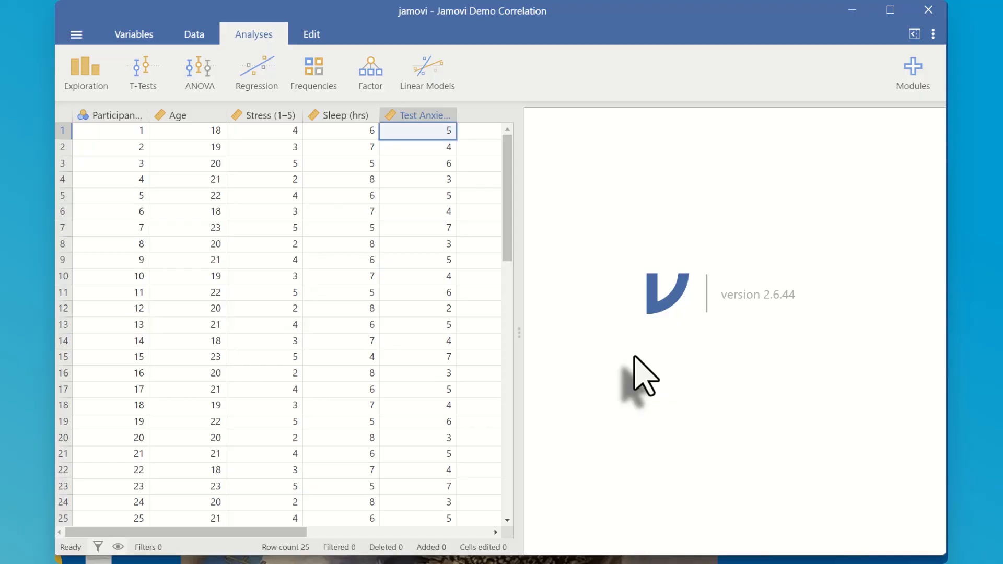
Create a Correlation Matrix analysis with Age and Stress (1–5) as its variables.
{"action": "left_click", "coordinate": [258, 87]}
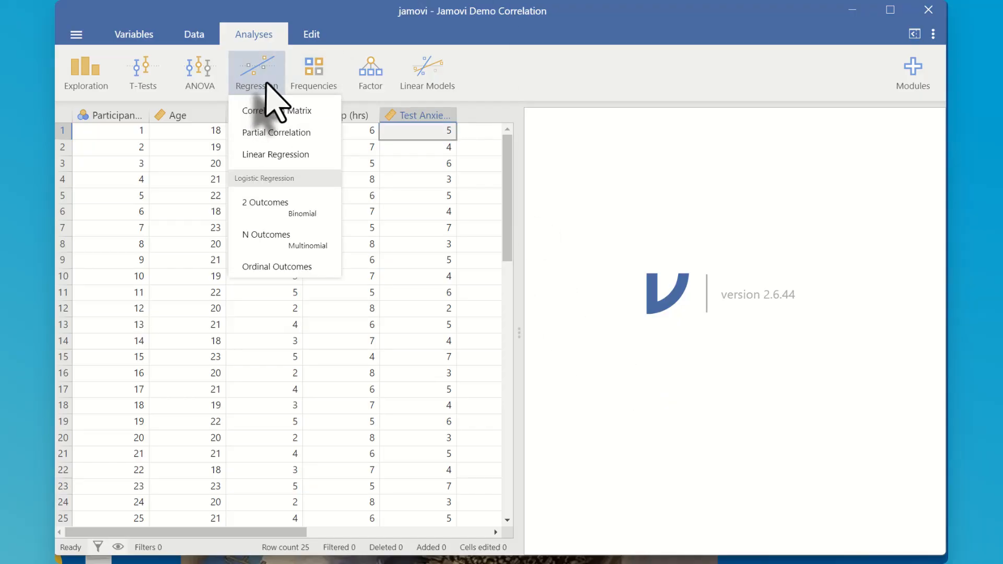
{"action": "left_click", "coordinate": [281, 111]}
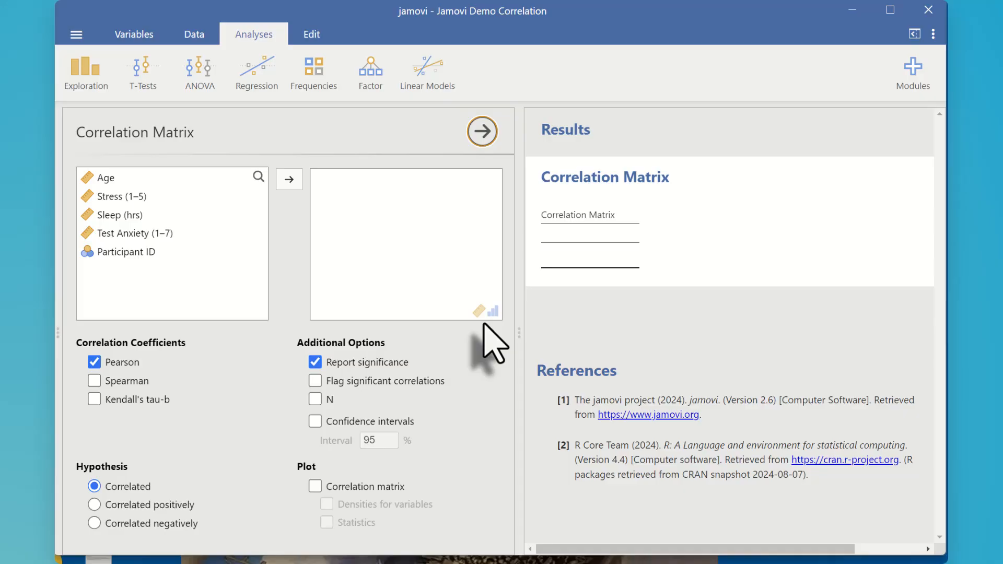
{"action": "left_click", "coordinate": [113, 178]}
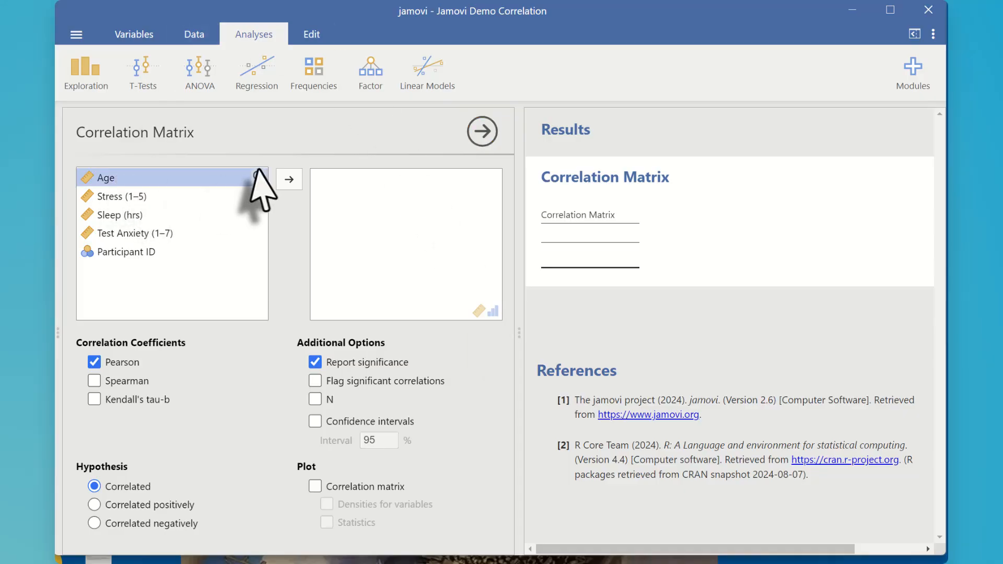
{"action": "left_click", "coordinate": [289, 179]}
{"action": "left_click", "coordinate": [288, 179]}
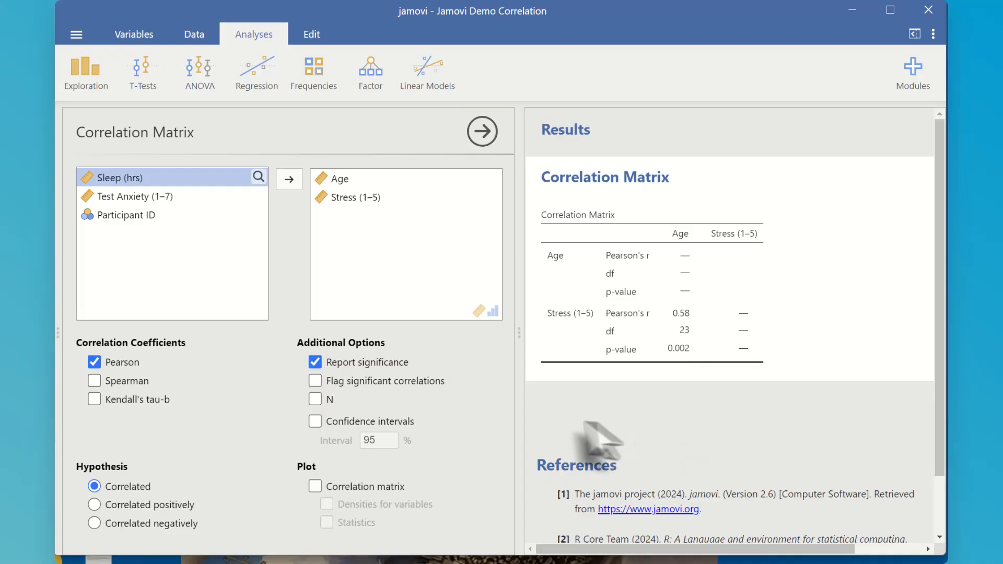
Flag significant correlations for Age and Stress, adding 95% confidence intervals and a correlation matrix plot to the results.
{"action": "left_click", "coordinate": [315, 382]}
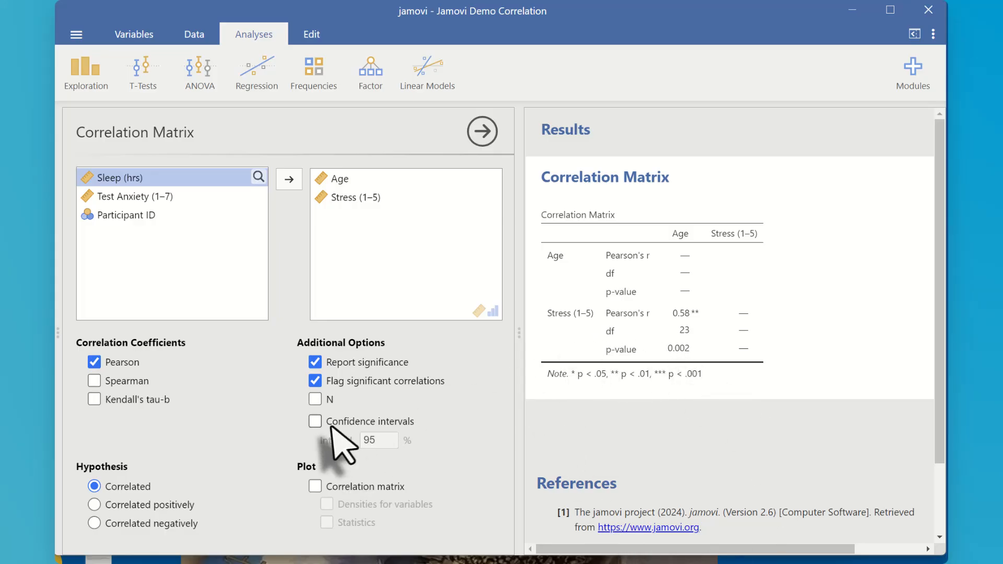
{"action": "left_click", "coordinate": [315, 423]}
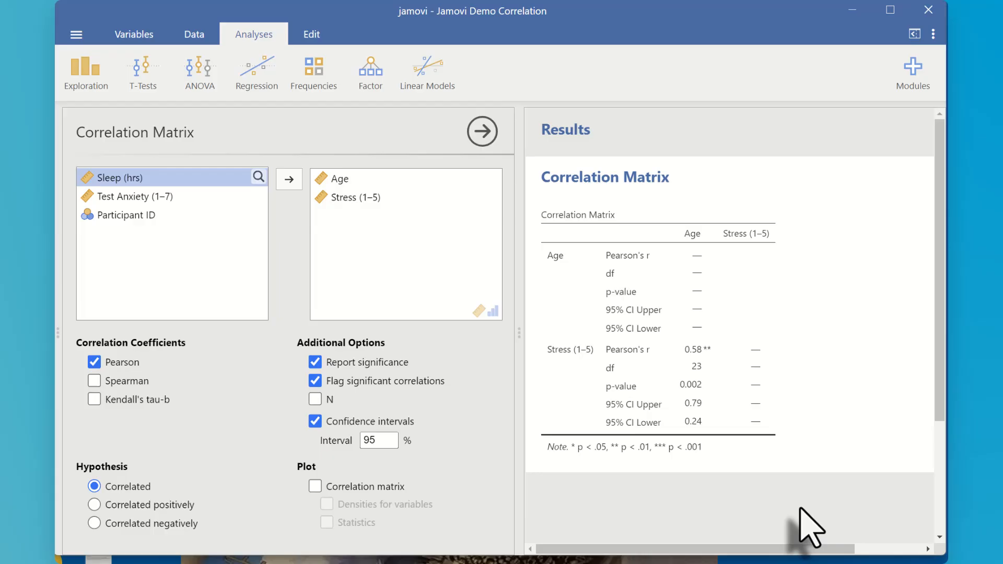
{"action": "left_click", "coordinate": [315, 486]}
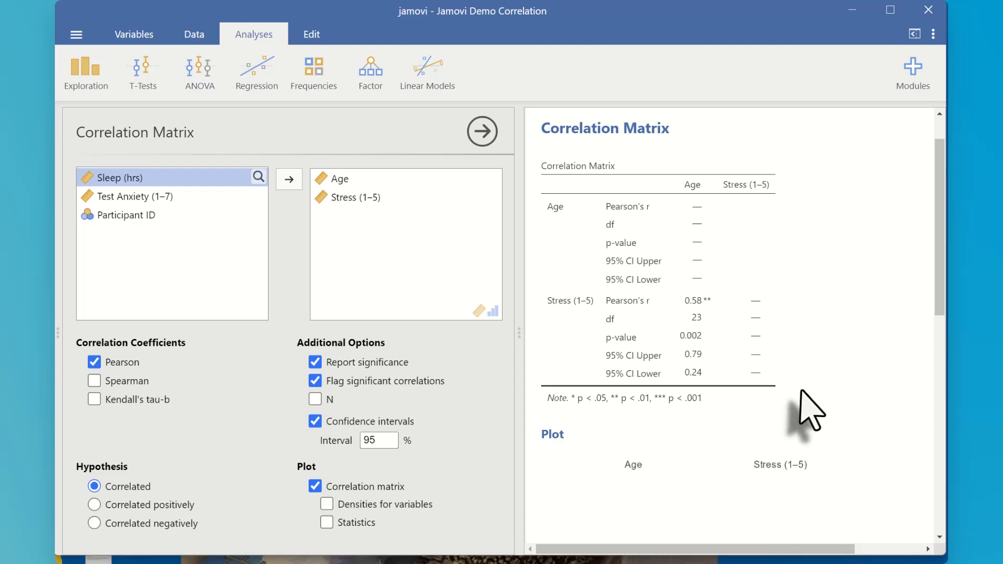
{"action": "scroll", "coordinate": [808, 402], "scroll_direction": "down", "scroll_amount": 3}
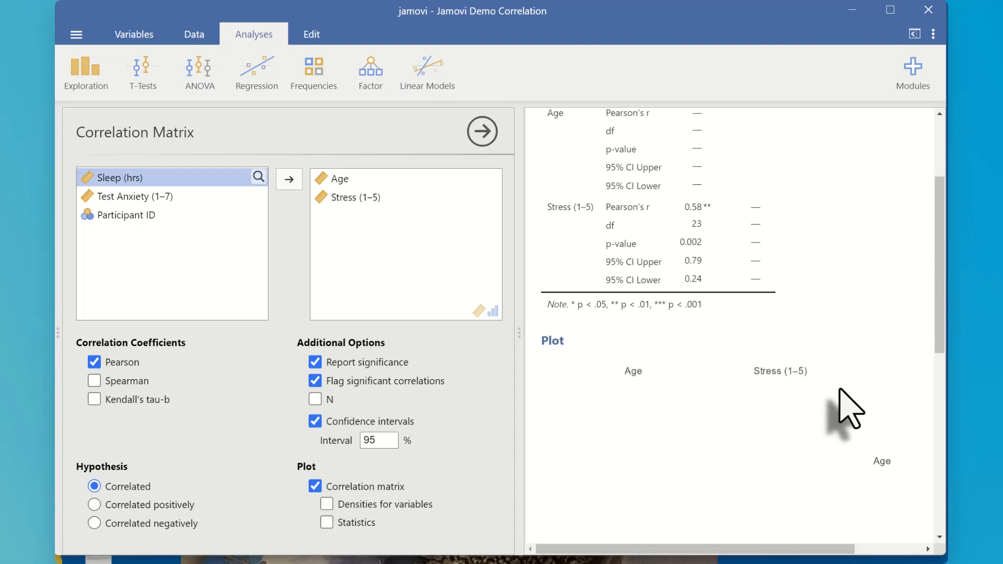
{"action": "scroll", "coordinate": [849, 408], "scroll_direction": "down", "scroll_amount": 3}
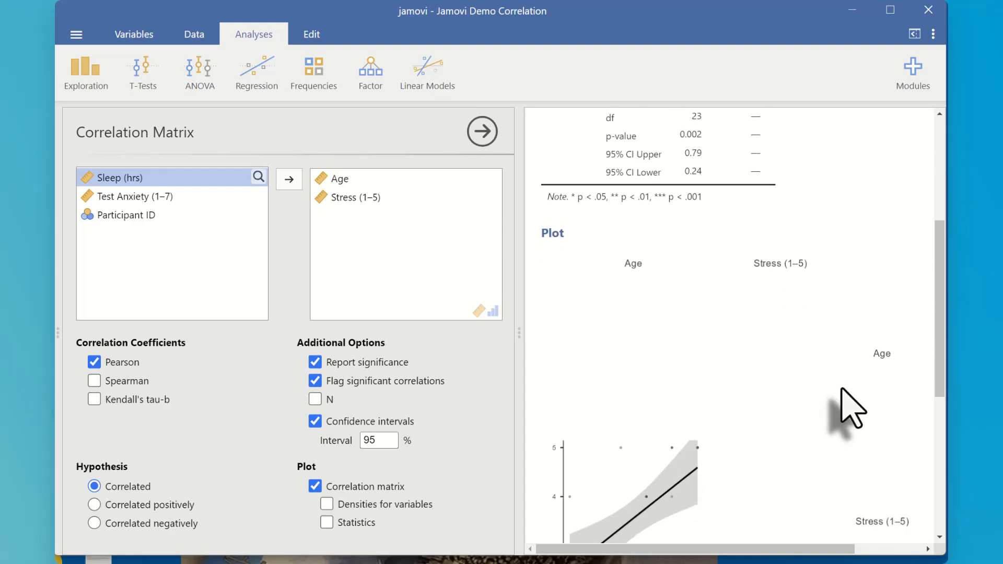
{"action": "scroll", "coordinate": [842, 389], "scroll_direction": "down", "scroll_amount": 3}
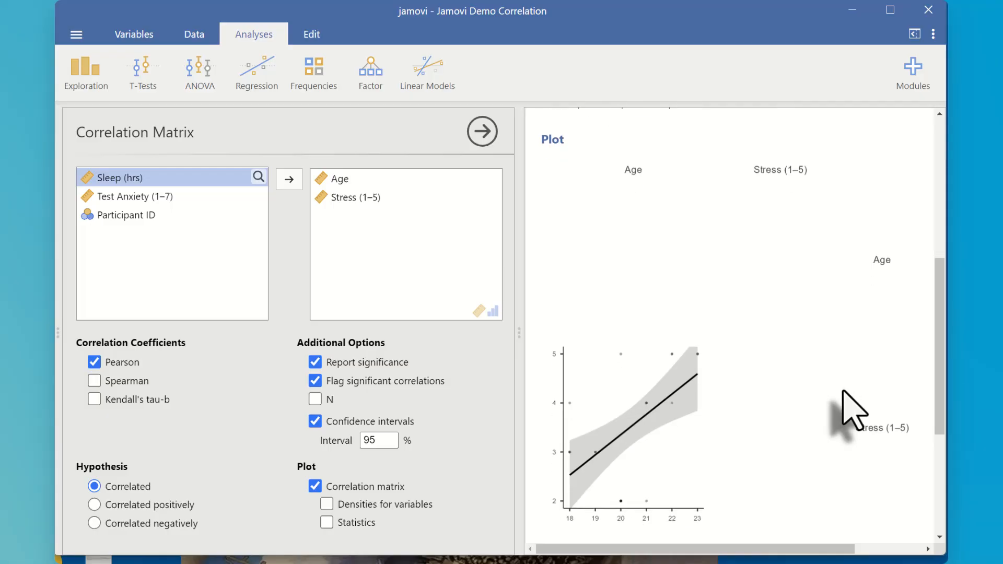
{"action": "scroll", "coordinate": [834, 388], "scroll_direction": "up", "scroll_amount": 1}
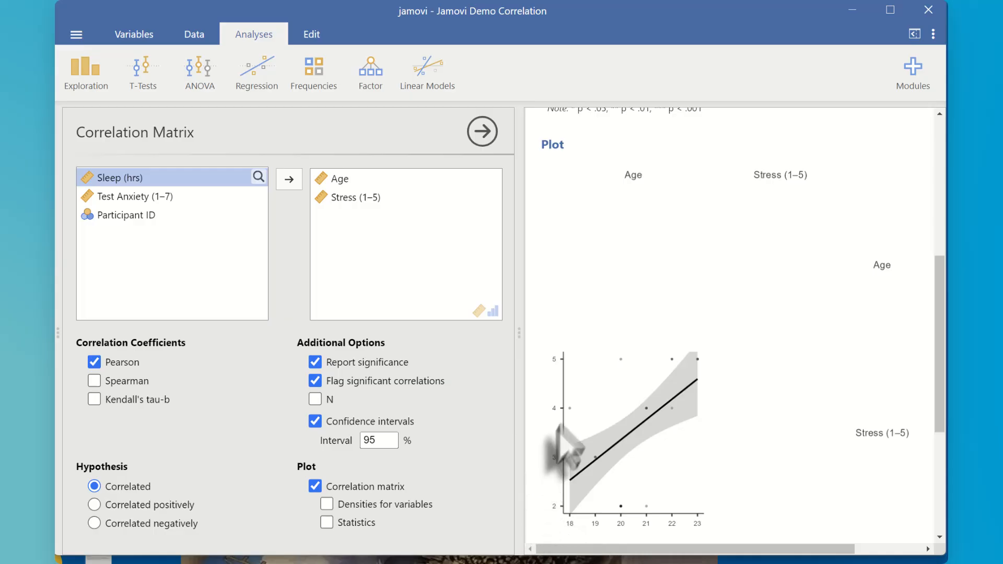
{"action": "scroll", "coordinate": [567, 386], "scroll_direction": "down", "scroll_amount": 1}
{"action": "scroll", "coordinate": [568, 387], "scroll_direction": "down", "scroll_amount": 1}
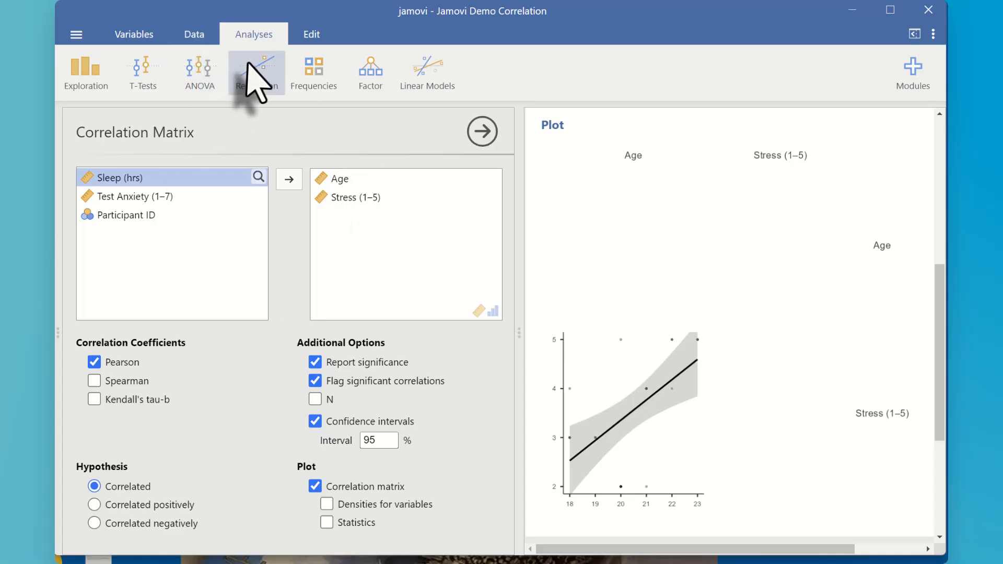
Create a second Correlation Matrix analysis with Stress (1–5) and Sleep (hrs) as its variables.
{"action": "left_click", "coordinate": [256, 79]}
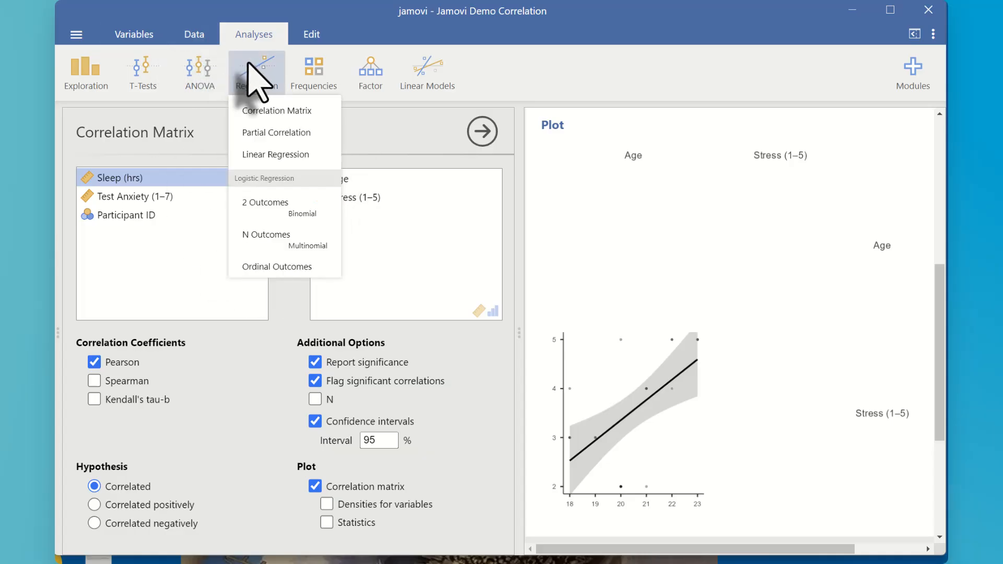
{"action": "left_click", "coordinate": [269, 113]}
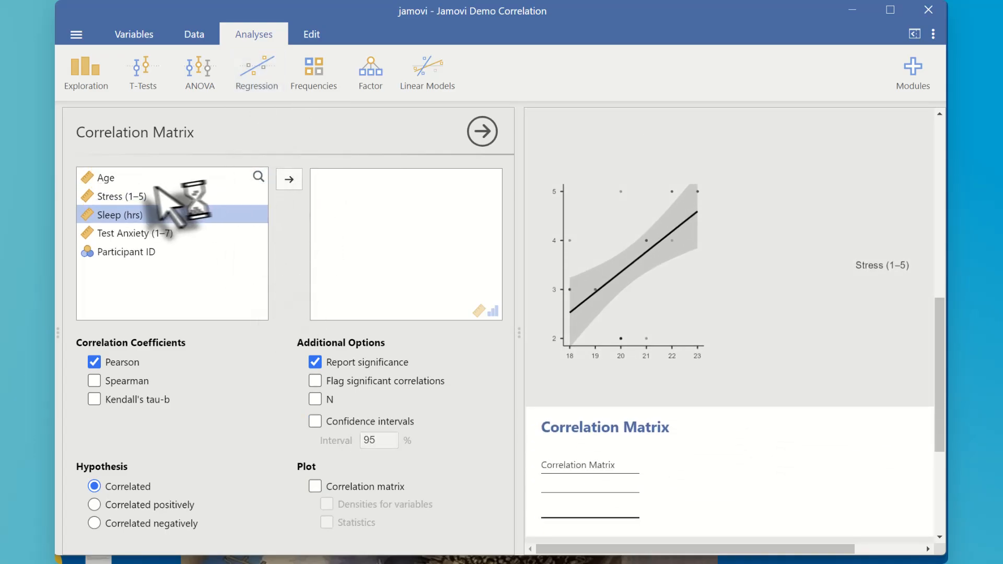
{"action": "left_click", "coordinate": [121, 178]}
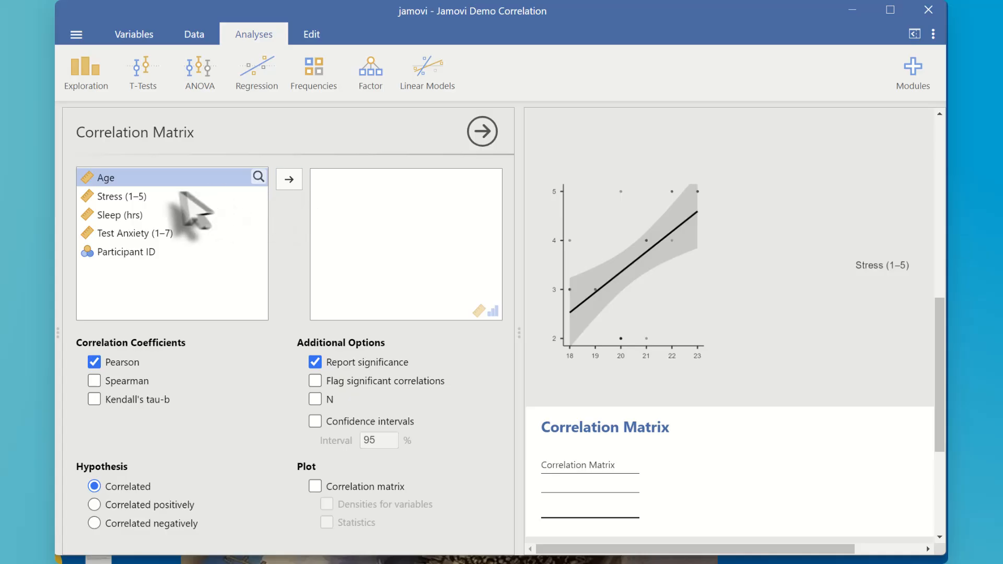
{"action": "left_click", "coordinate": [146, 197]}
{"action": "left_click", "coordinate": [289, 179]}
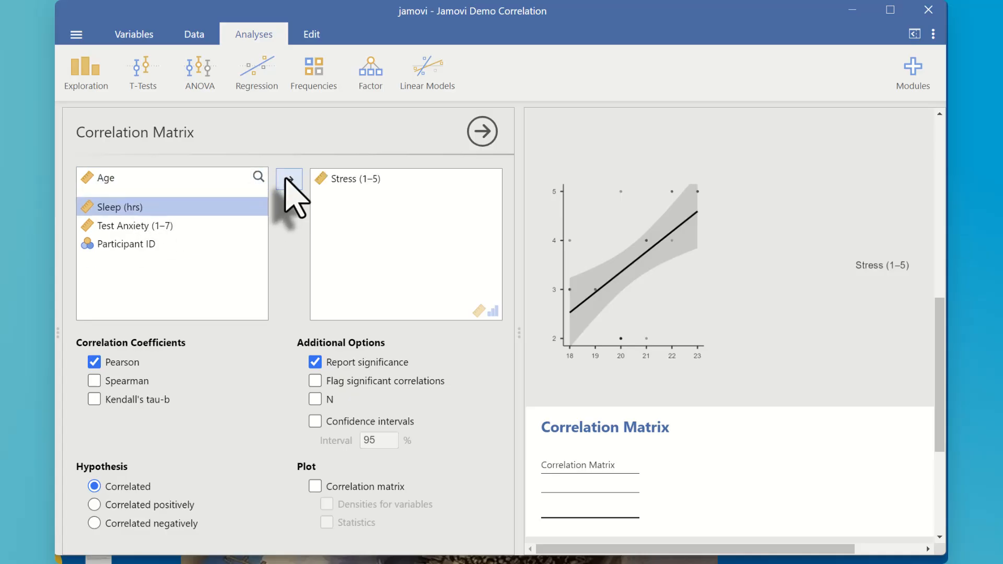
{"action": "left_click", "coordinate": [289, 180]}
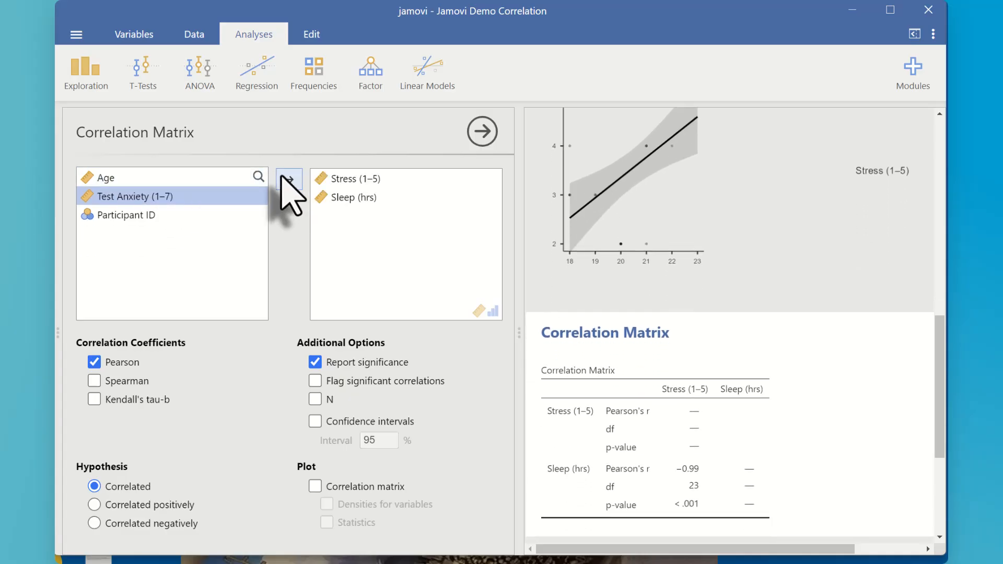
For the Stress and Sleep analysis, flag significant correlations and add 95% confidence intervals plus a correlation matrix plot.
{"action": "scroll", "coordinate": [663, 418], "scroll_direction": "down", "scroll_amount": 4}
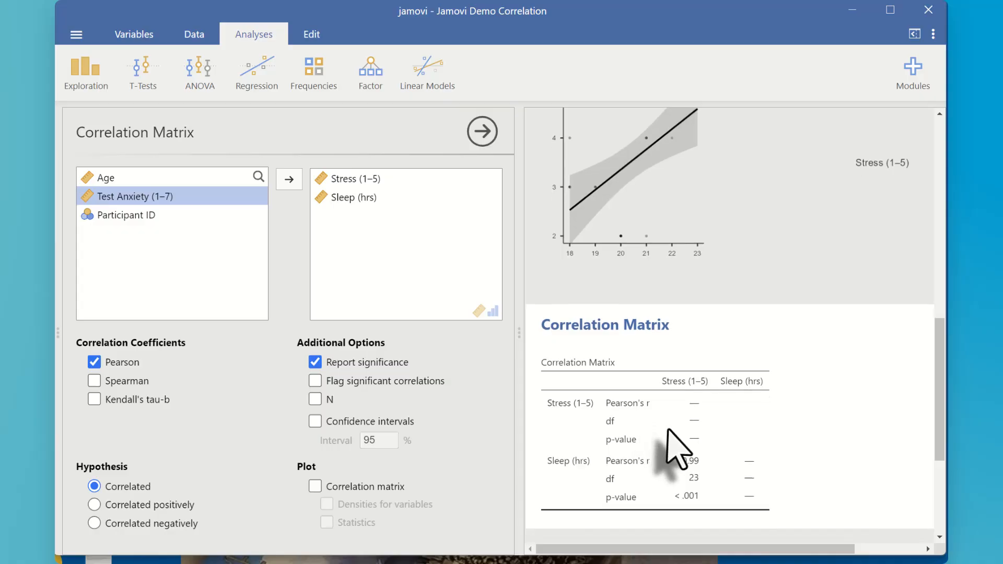
{"action": "scroll", "coordinate": [646, 334], "scroll_direction": "up", "scroll_amount": 2}
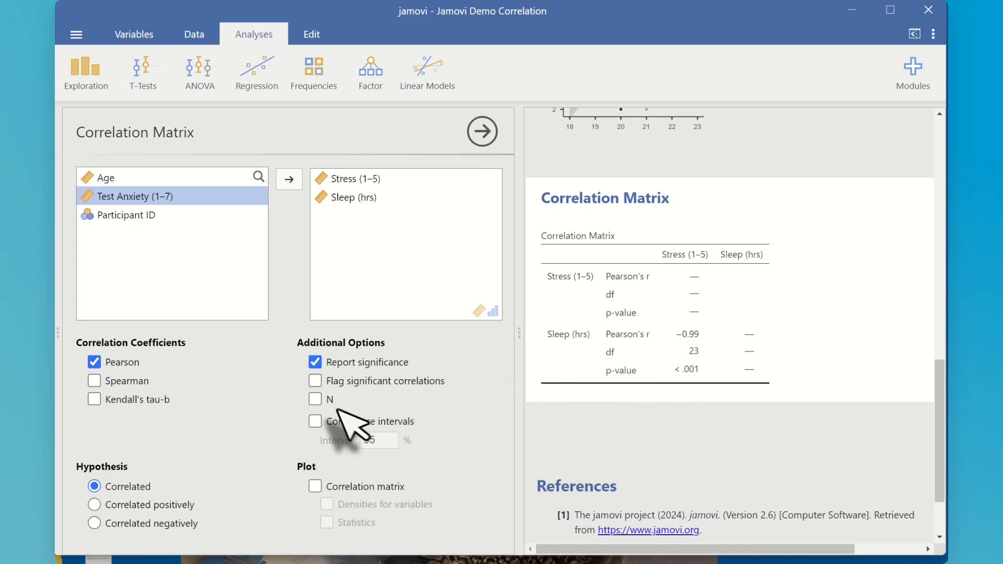
{"action": "left_click", "coordinate": [315, 381]}
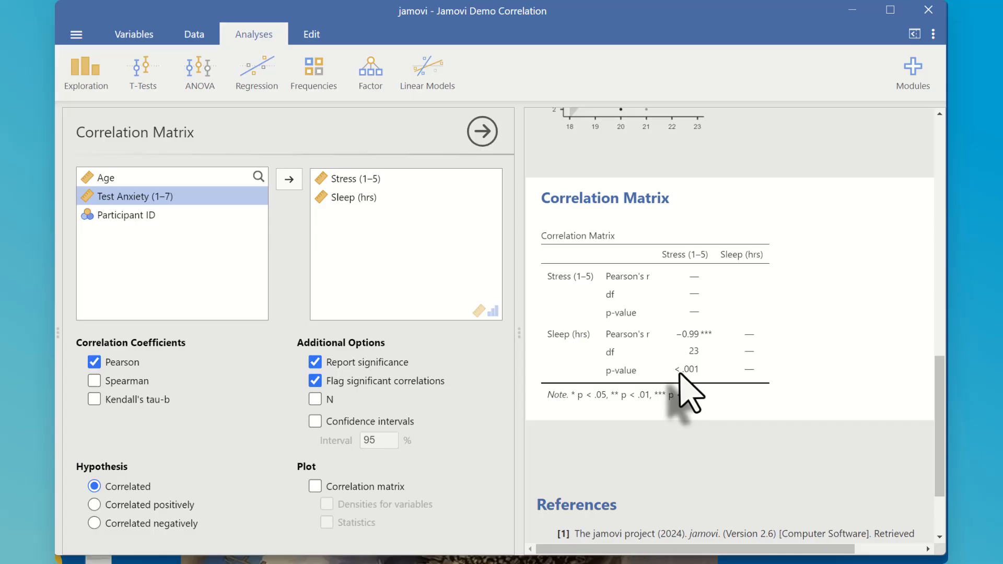
{"action": "left_click", "coordinate": [315, 422]}
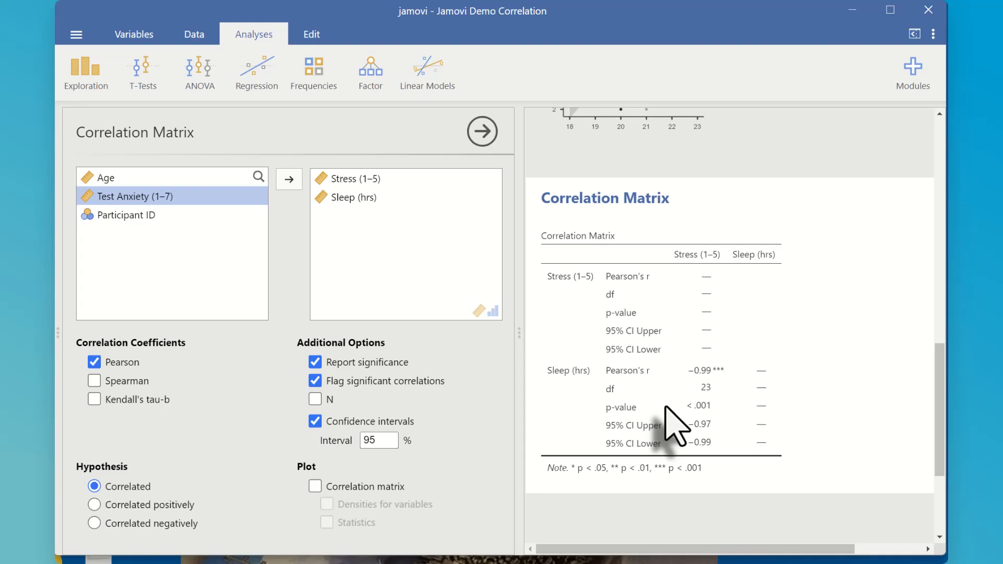
{"action": "scroll", "coordinate": [579, 416], "scroll_direction": "down", "scroll_amount": 1}
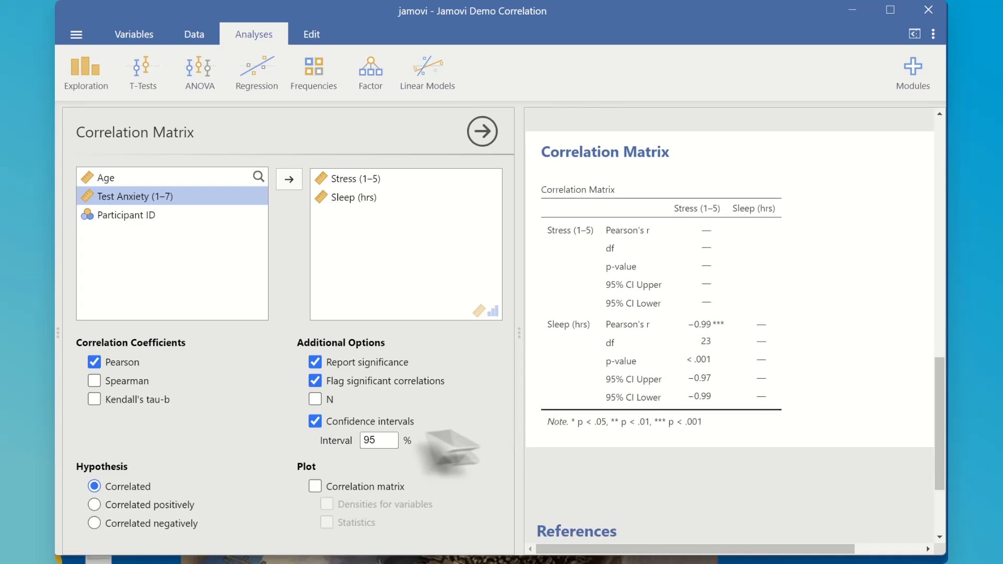
{"action": "left_click", "coordinate": [315, 487]}
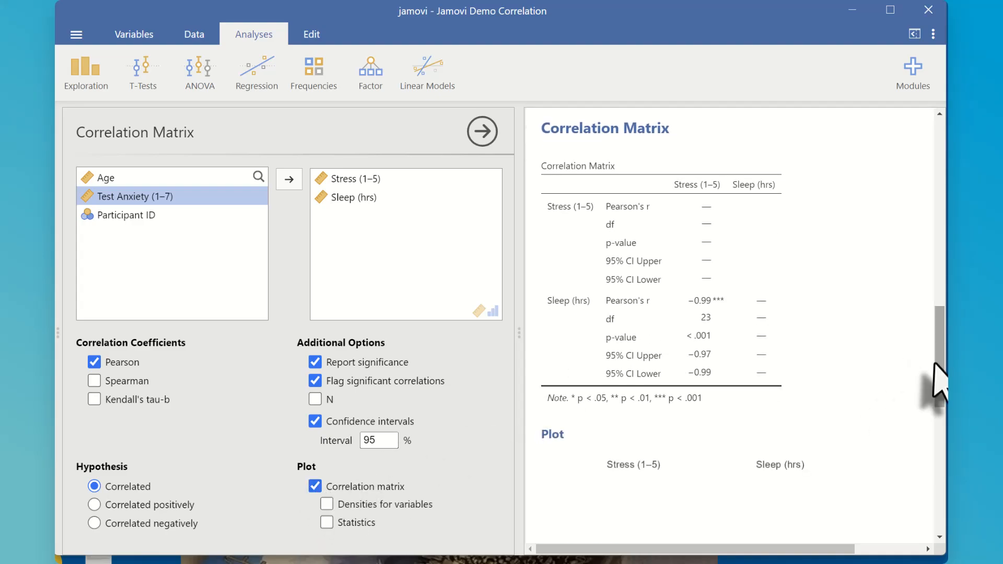
{"action": "left_click_drag", "start_coordinate": [937, 376], "coordinate": [937, 446]}
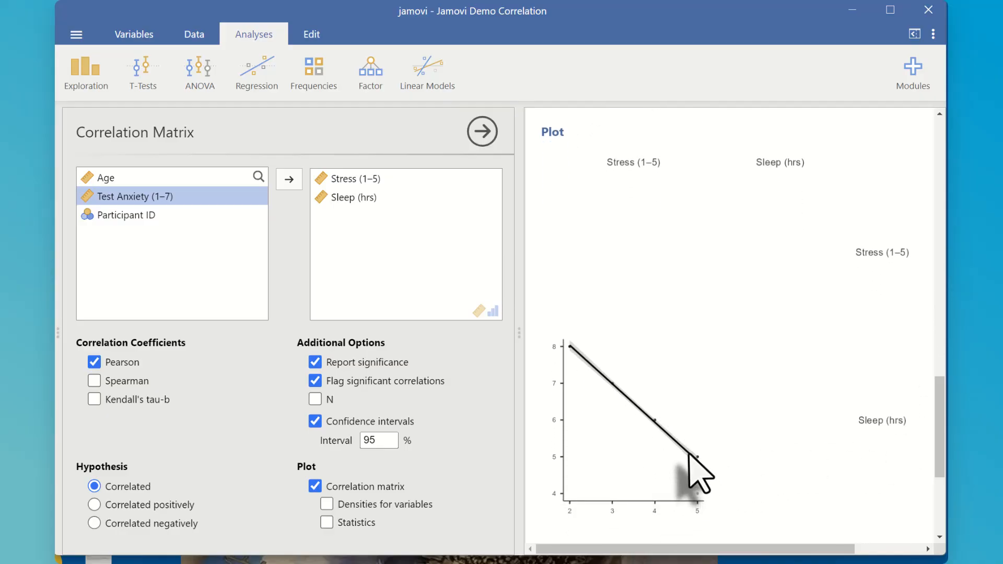